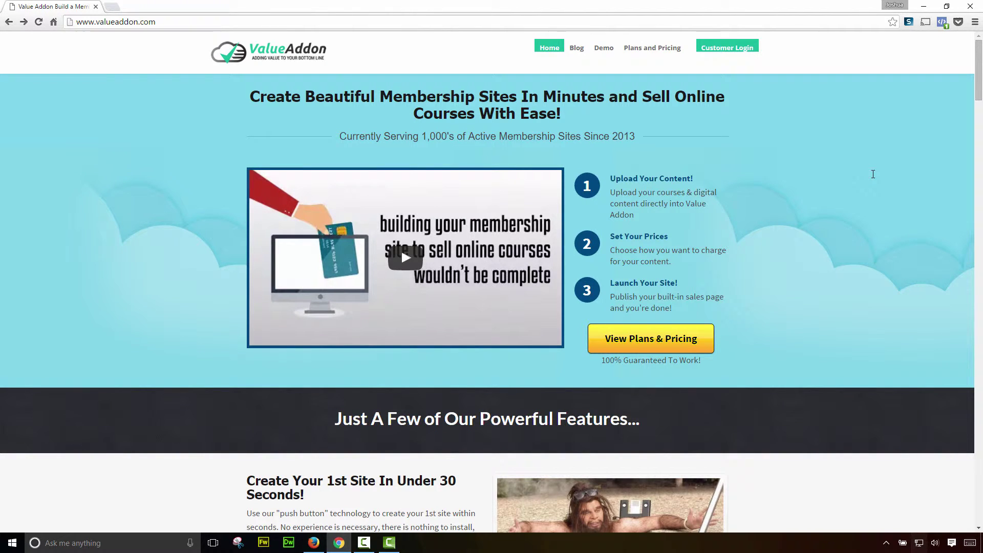
Step: Open Customer Login, view the 'Forgot your password?' reset form, then go Back to the login page
click(732, 48)
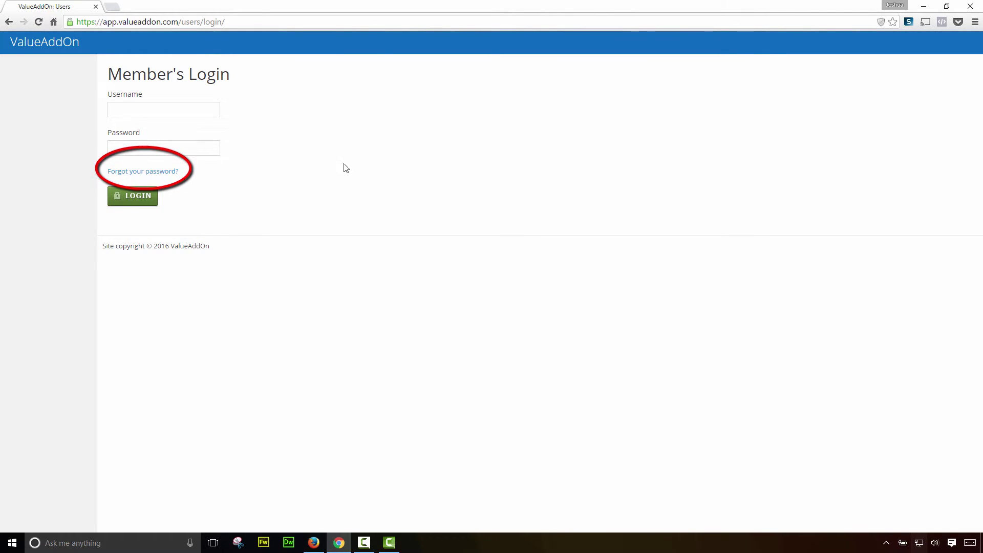
click(166, 179)
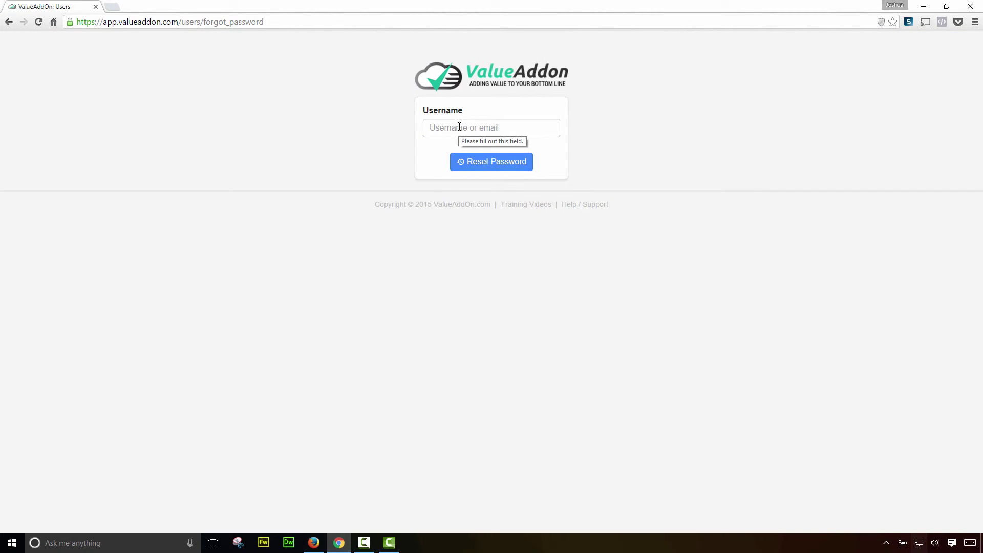
right_click(328, 106)
click(335, 110)
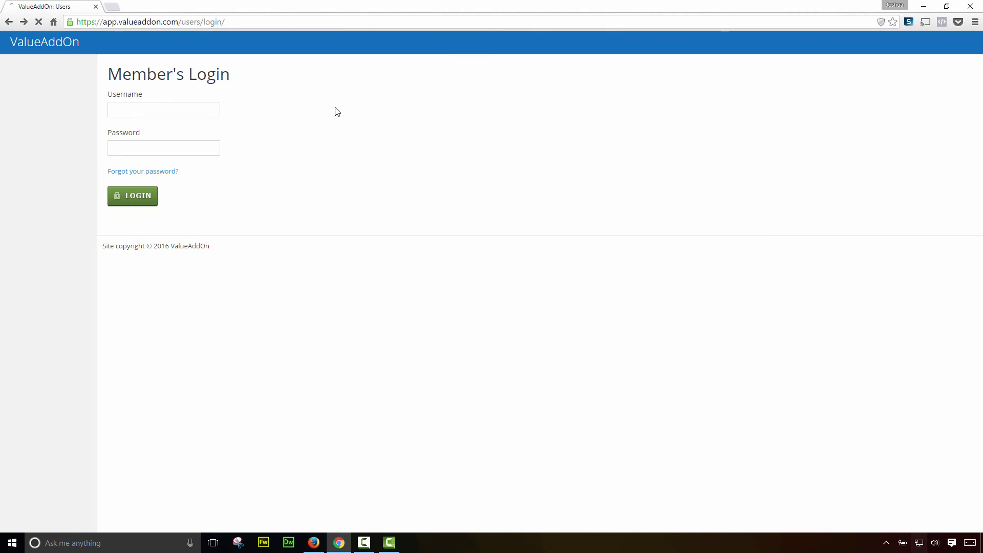